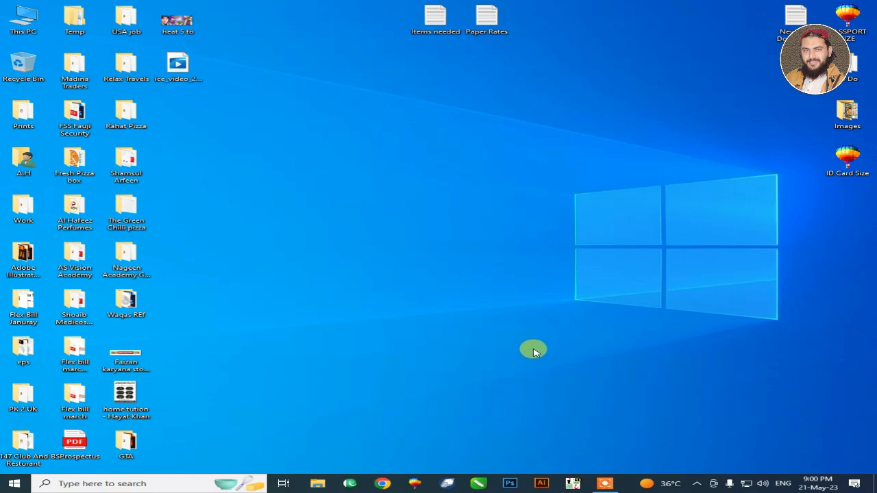
# Step: Find and launch the NAPS2 scanning program from the desktop
pyautogui.click(166, 484)
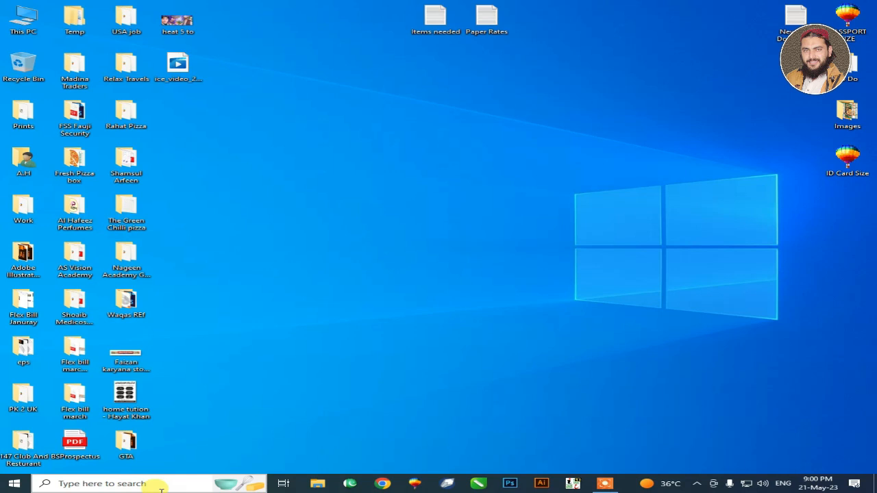
pyautogui.click(158, 484)
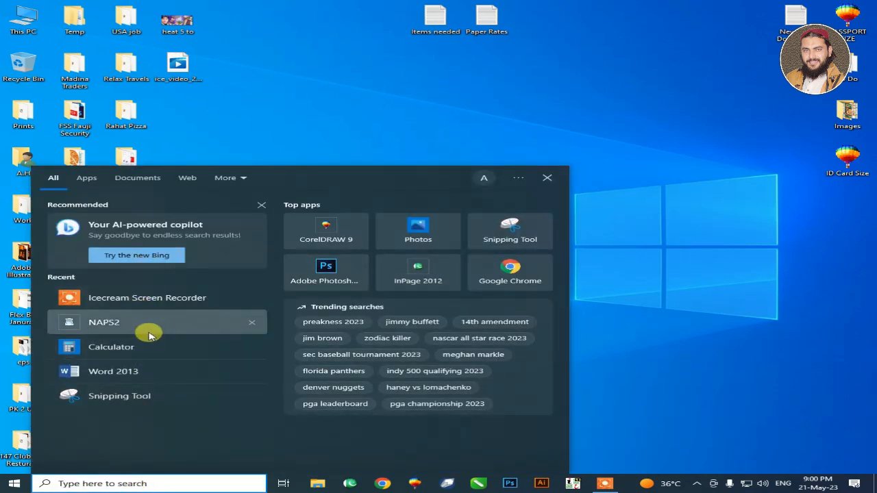
pyautogui.click(149, 331)
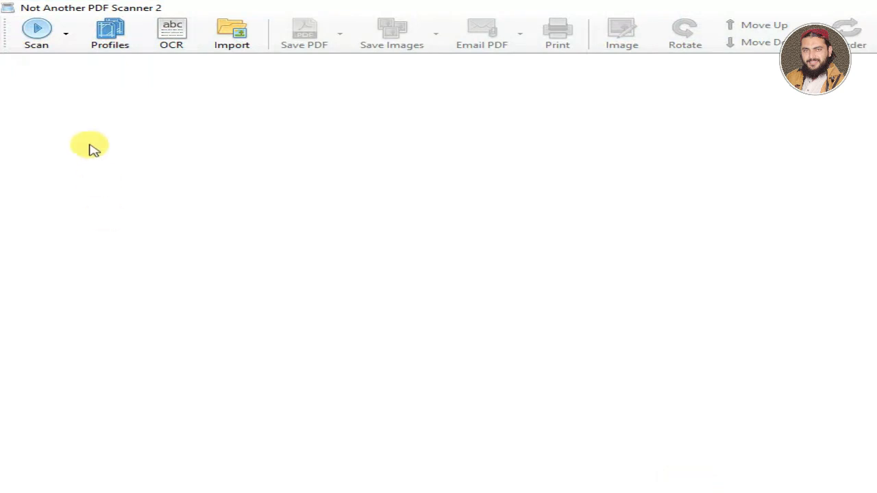
# Step: Open the HP Scanjet 4800 series profile's settings and review its page size, paper source, scale and resolution options
pyautogui.click(126, 43)
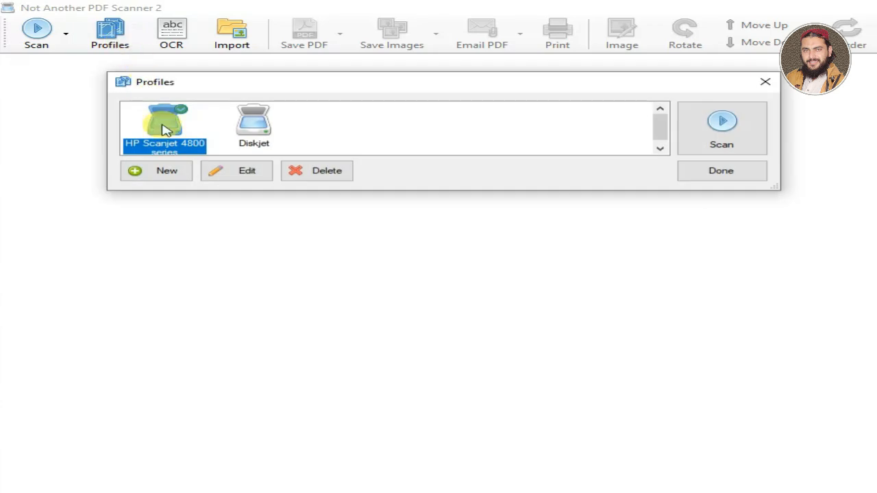
pyautogui.click(232, 175)
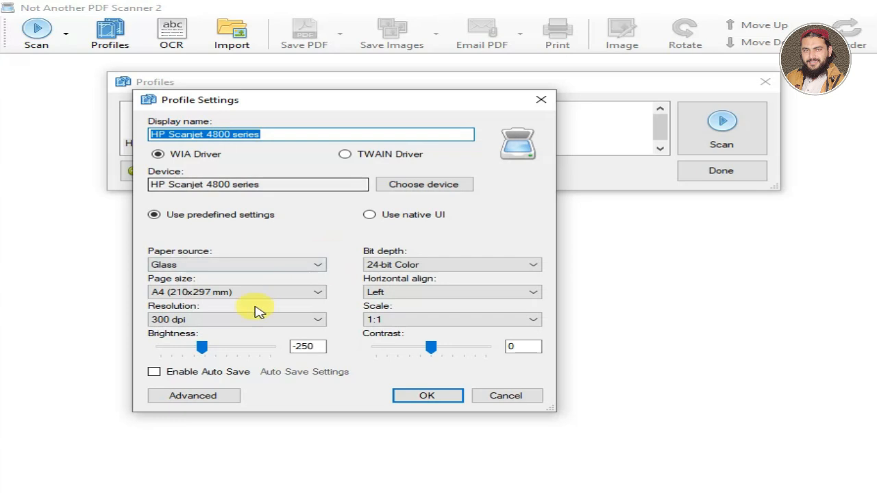
pyautogui.click(295, 346)
pyautogui.click(210, 293)
pyautogui.click(226, 291)
pyautogui.click(210, 266)
pyautogui.click(211, 272)
pyautogui.click(439, 322)
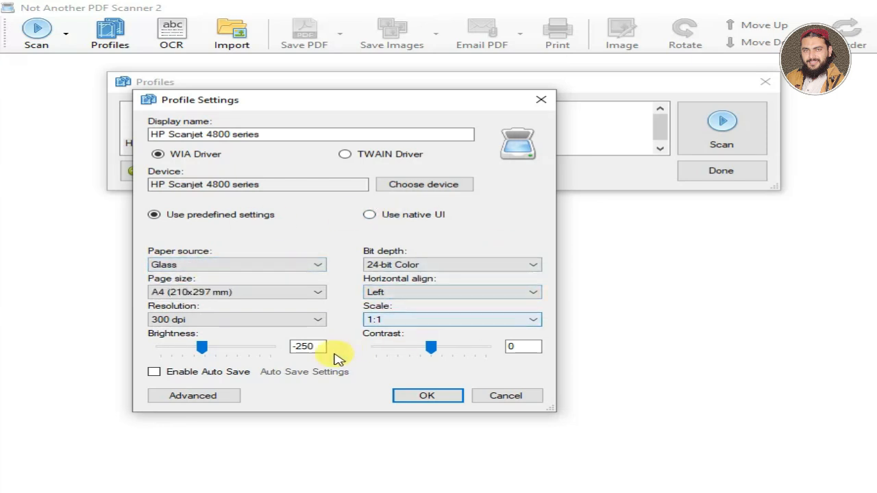
pyautogui.click(248, 326)
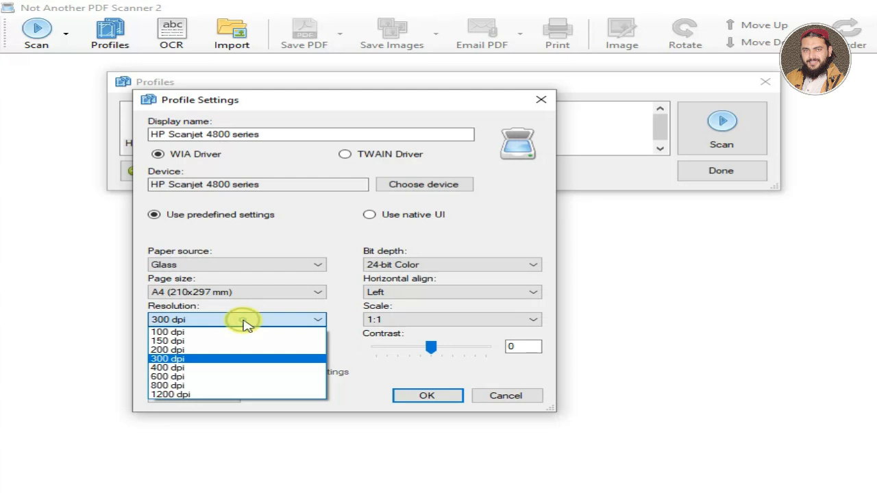
pyautogui.click(245, 323)
# Step: Set the HP Scanjet 4800 series profile's brightness to -125, save the settings and close the profile list
pyautogui.moveTo(202, 347); pyautogui.dragTo(209, 347)
pyautogui.moveTo(315, 344); pyautogui.dragTo(146, 344)
pyautogui.press('Right')
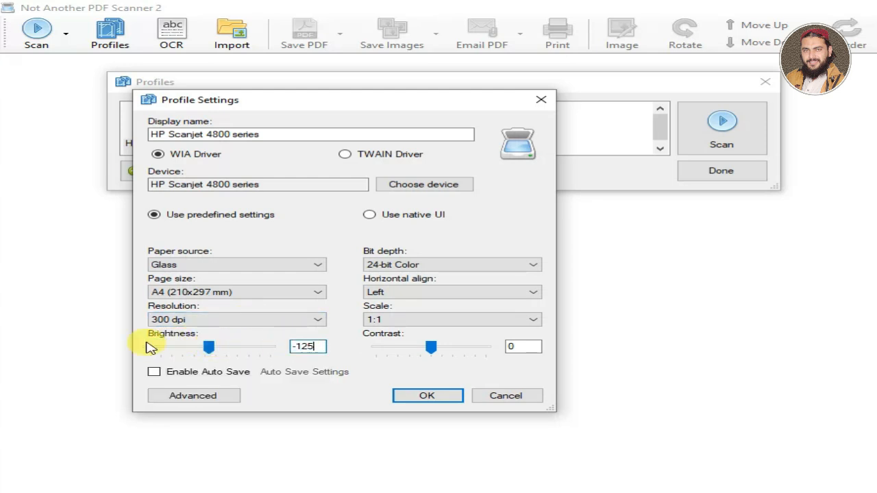
pyautogui.click(442, 403)
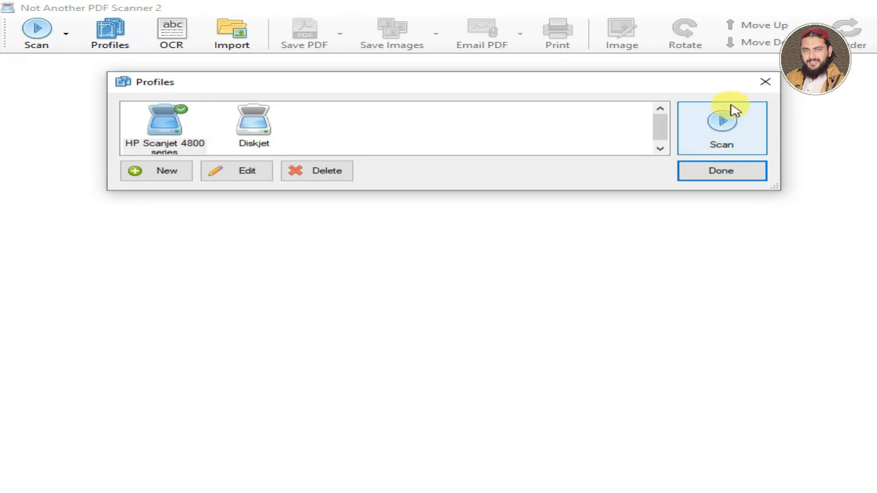
pyautogui.click(717, 174)
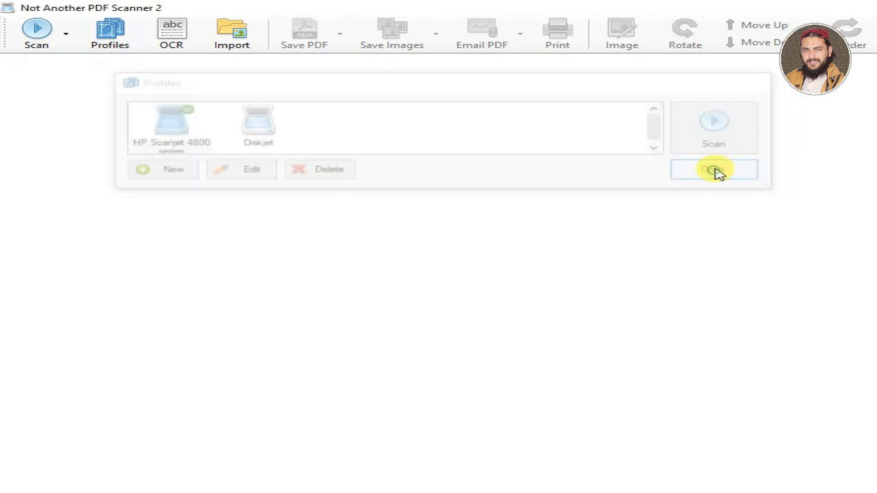
# Step: Start a batch scan with the HP Scanjet 4800 series profile, prompting between scans and loading images into NAPS2
pyautogui.click(68, 34)
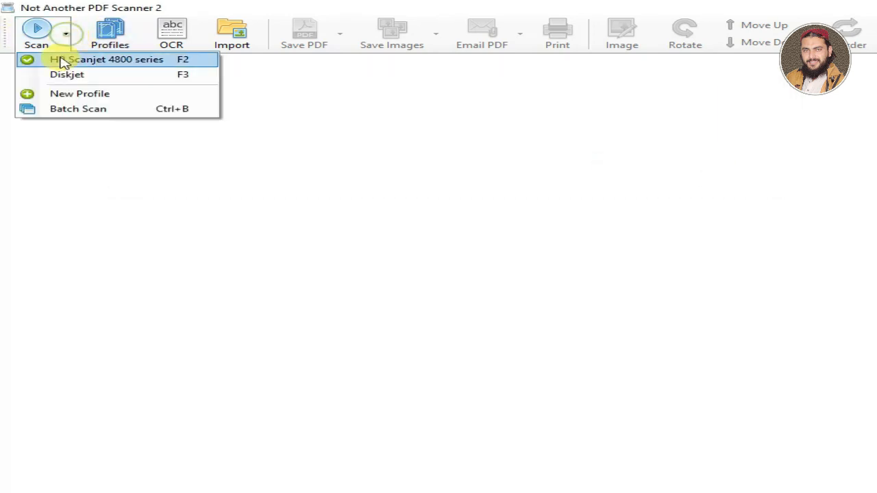
pyautogui.click(112, 113)
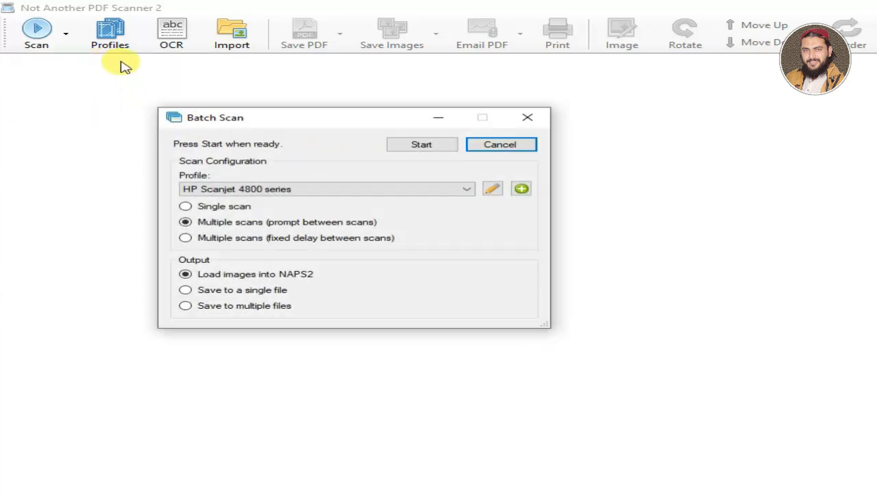
pyautogui.click(350, 191)
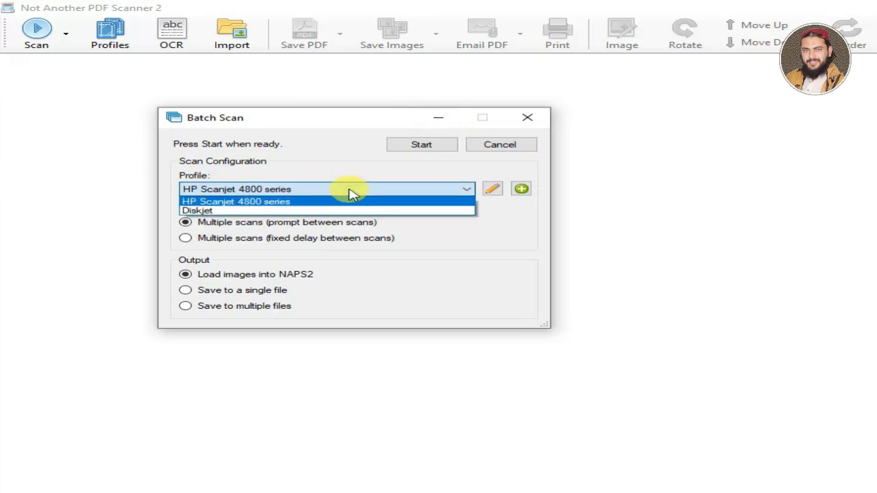
pyautogui.click(289, 191)
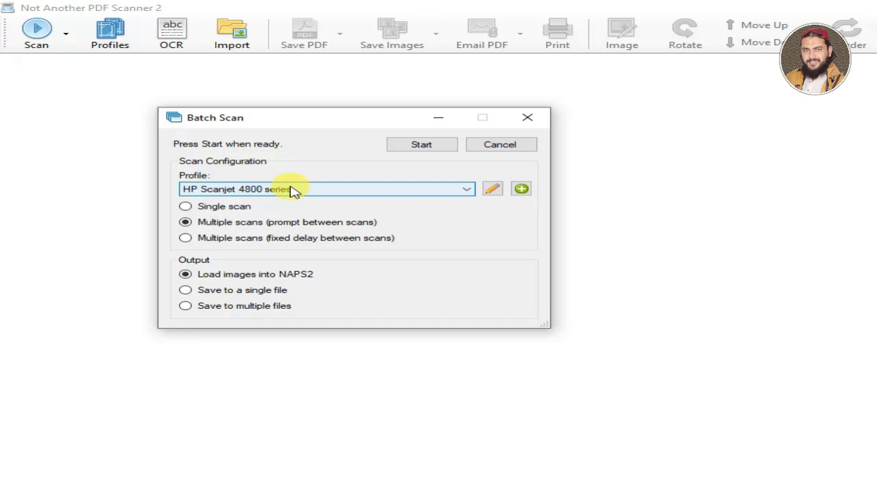
pyautogui.click(423, 147)
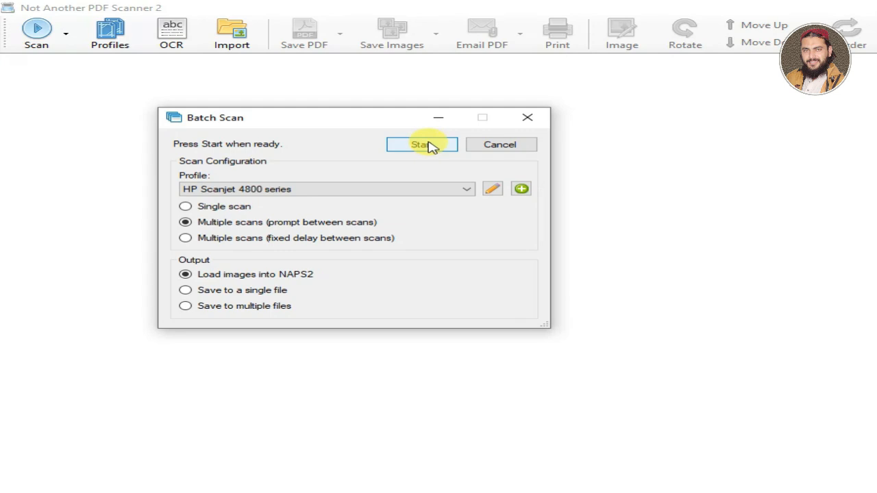
pyautogui.click(430, 148)
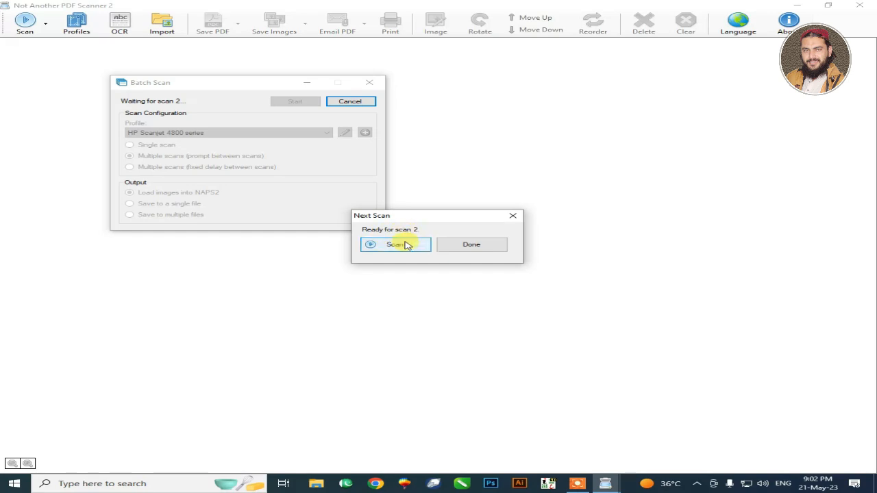
# Step: Scan the second side of the card and finish the batch scan
pyautogui.click(404, 245)
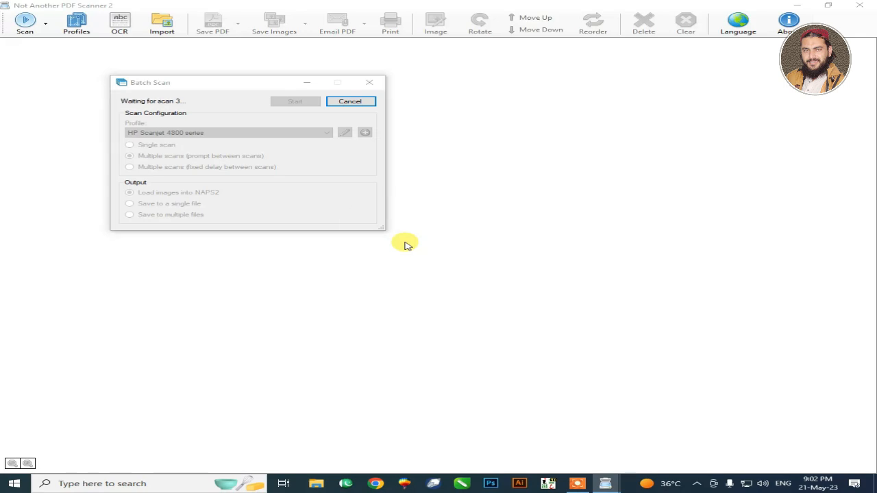
pyautogui.click(480, 247)
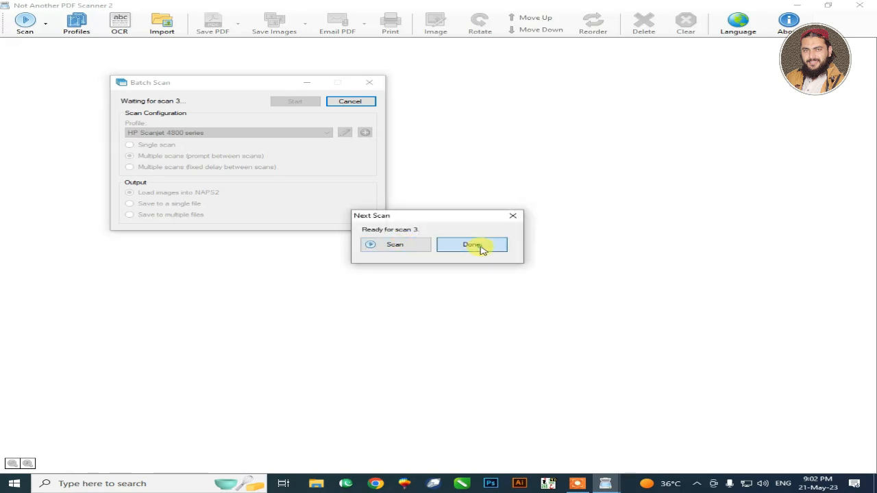
pyautogui.click(351, 103)
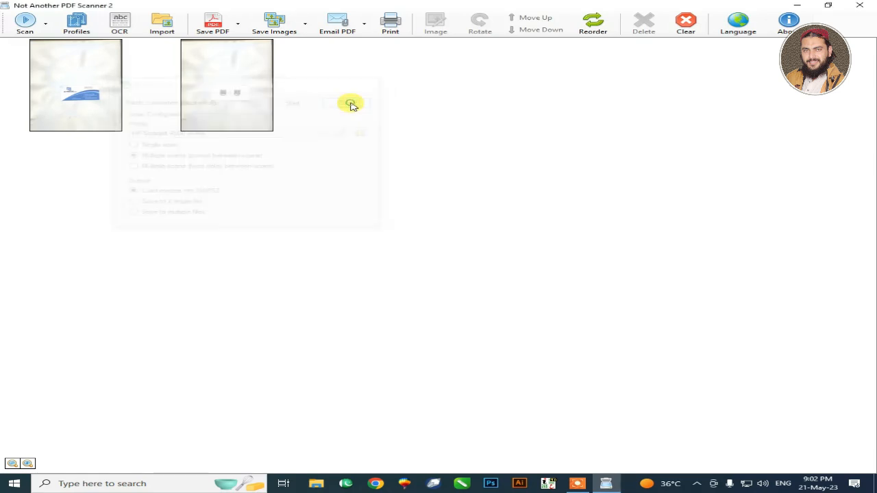
# Step: Straighten the first scan with a slight clockwise custom rotation and crop it to the business card's edges
pyautogui.doubleClick(87, 94)
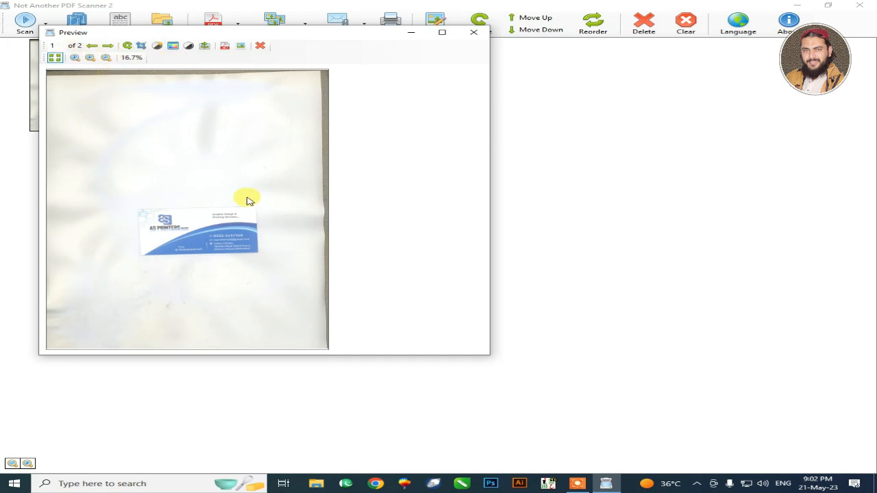
pyautogui.click(129, 46)
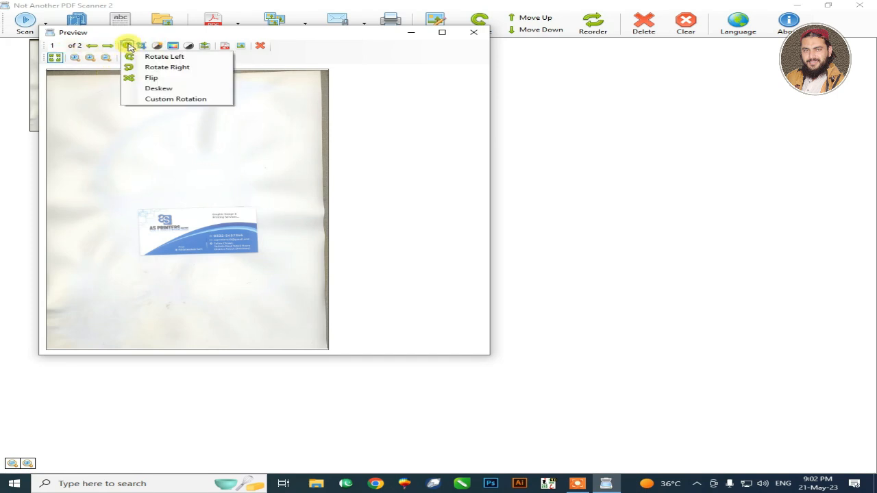
pyautogui.click(157, 99)
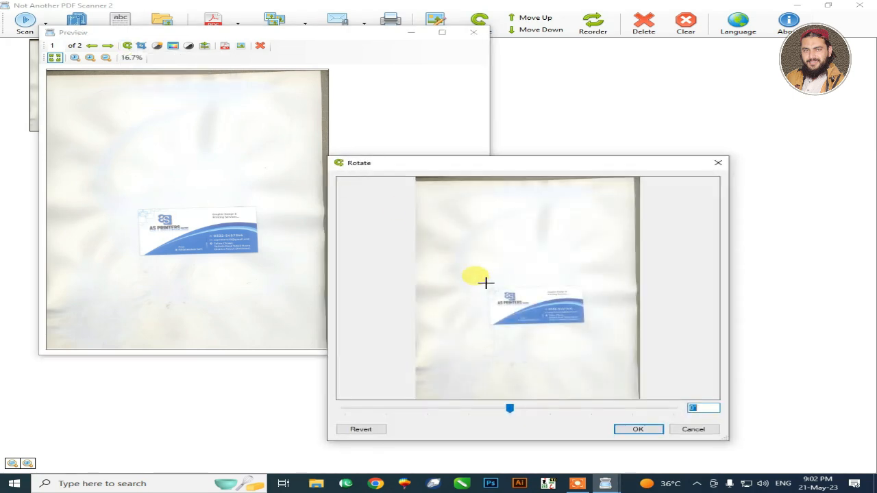
pyautogui.moveTo(509, 408)
pyautogui.mouseDown()
pyautogui.moveTo(521, 411)
pyautogui.moveTo(512, 409)
pyautogui.mouseUp()
pyautogui.click(651, 430)
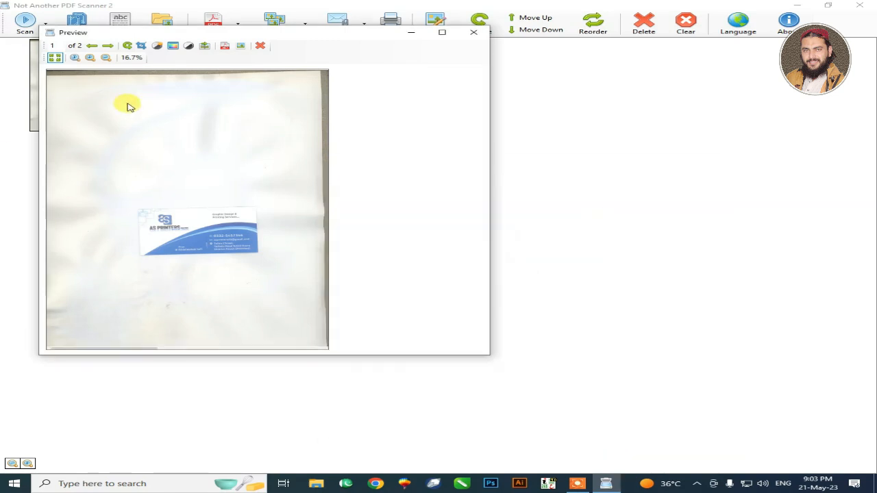
pyautogui.click(139, 46)
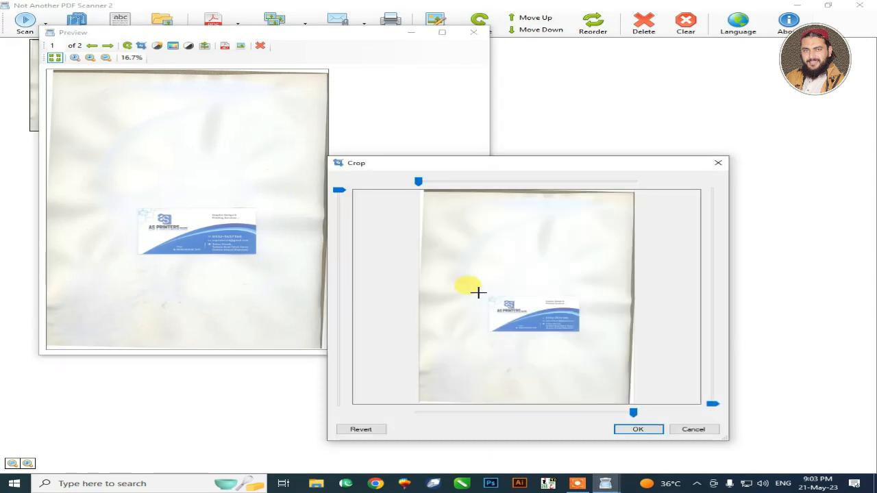
pyautogui.moveTo(485, 292); pyautogui.dragTo(580, 334)
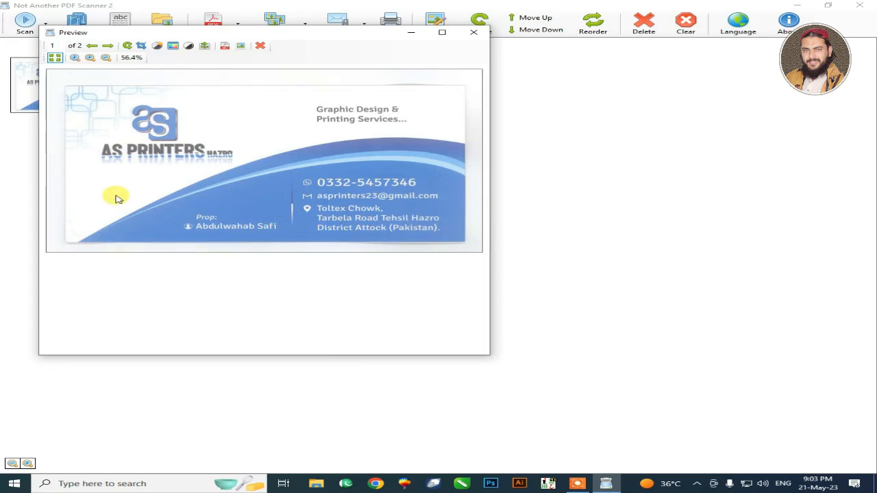
# Step: Set the first scan's brightness to -70 and contrast to 200, and close its preview
pyautogui.click(160, 47)
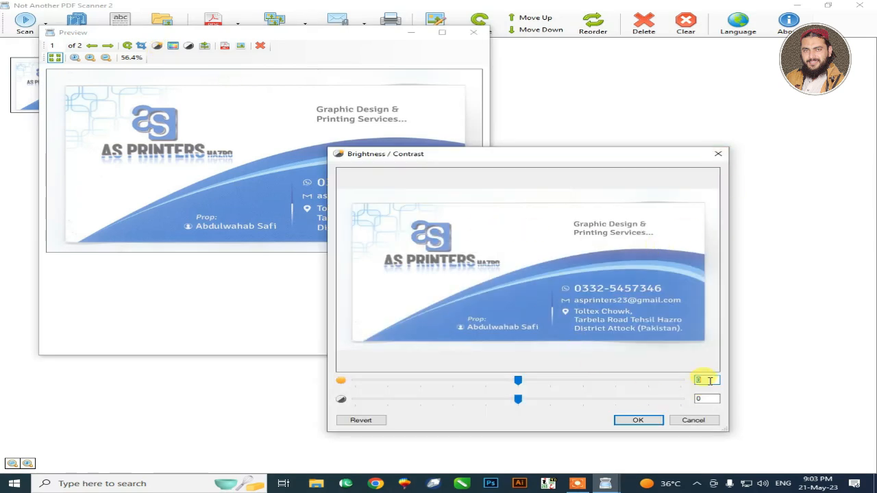
pyautogui.write('-70')
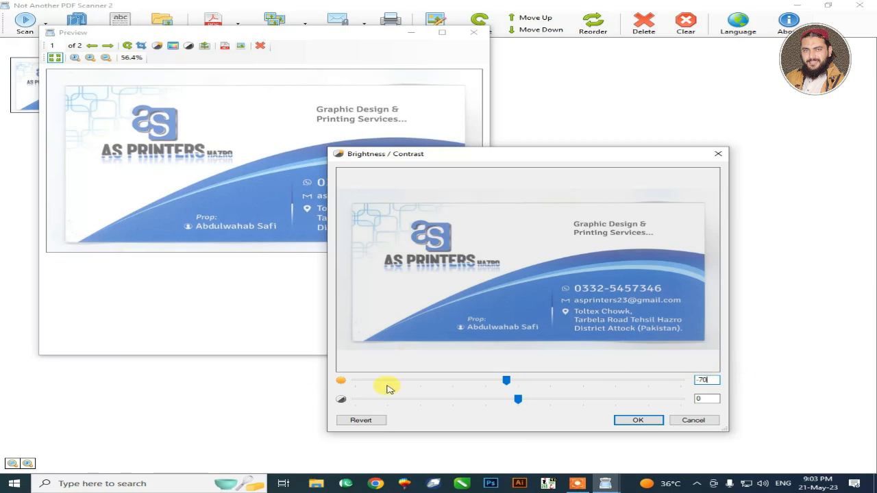
pyautogui.doubleClick(708, 398)
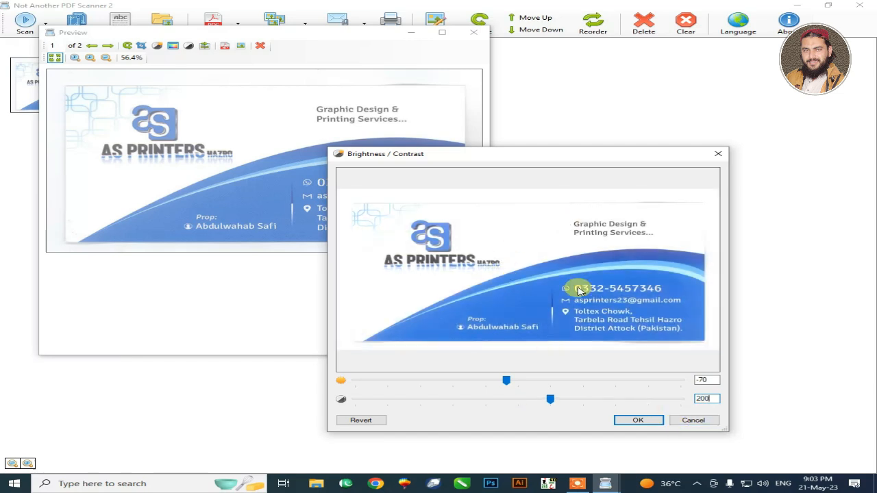
pyautogui.click(637, 420)
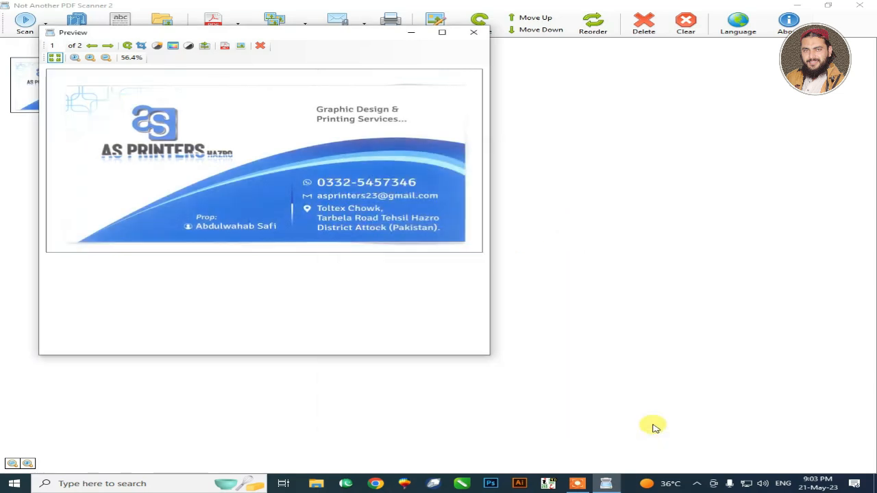
pyautogui.click(473, 32)
# Step: Open the second scan in a preview and crop it to the card side with the QR codes
pyautogui.doubleClick(212, 89)
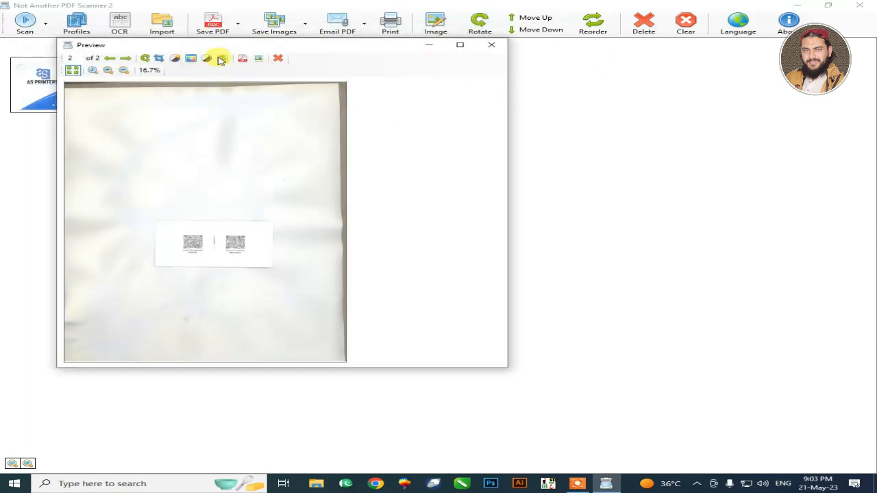
pyautogui.click(159, 58)
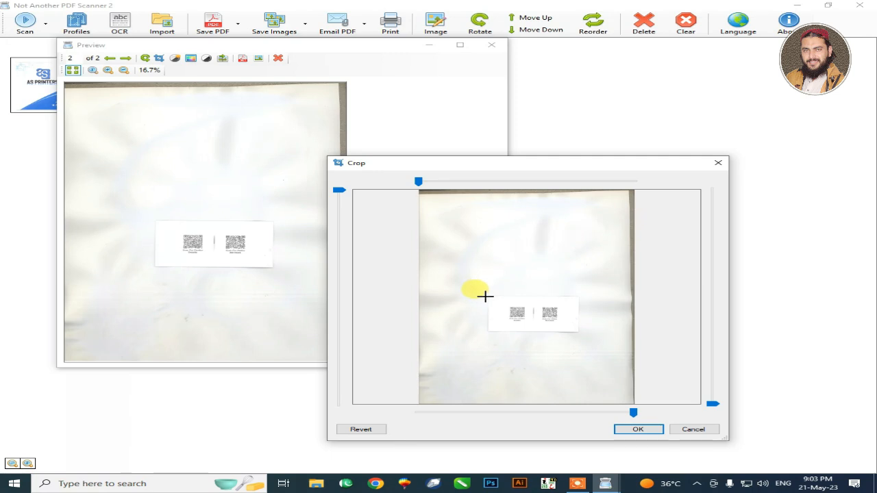
pyautogui.moveTo(484, 292); pyautogui.dragTo(586, 336)
pyautogui.click(638, 428)
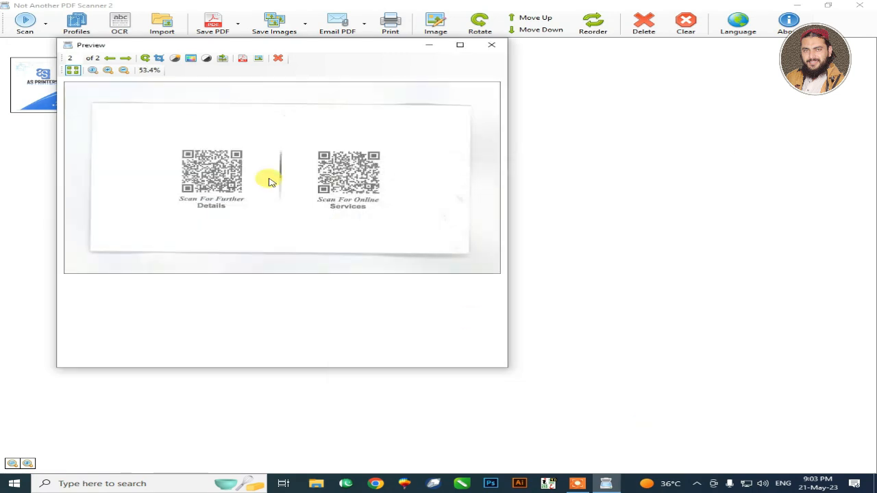
# Step: Set the QR code scan's brightness to -70 and contrast to 200
pyautogui.click(173, 60)
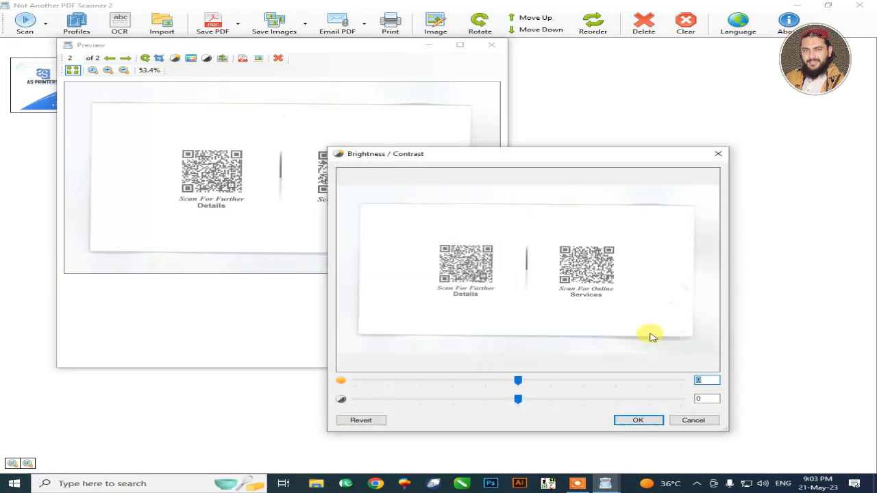
pyautogui.press('BackSpace')
pyautogui.write('0')
pyautogui.press('Tab')
pyautogui.write('2')
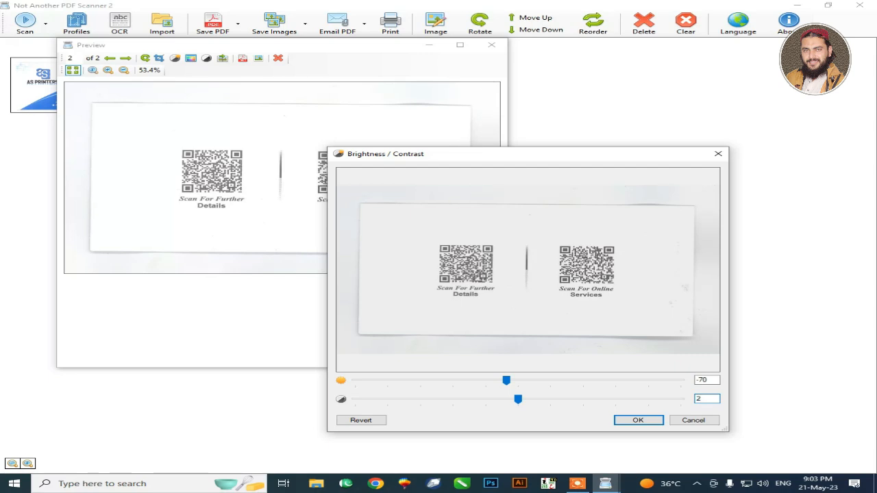
pyautogui.write('00')
pyautogui.press('Return')
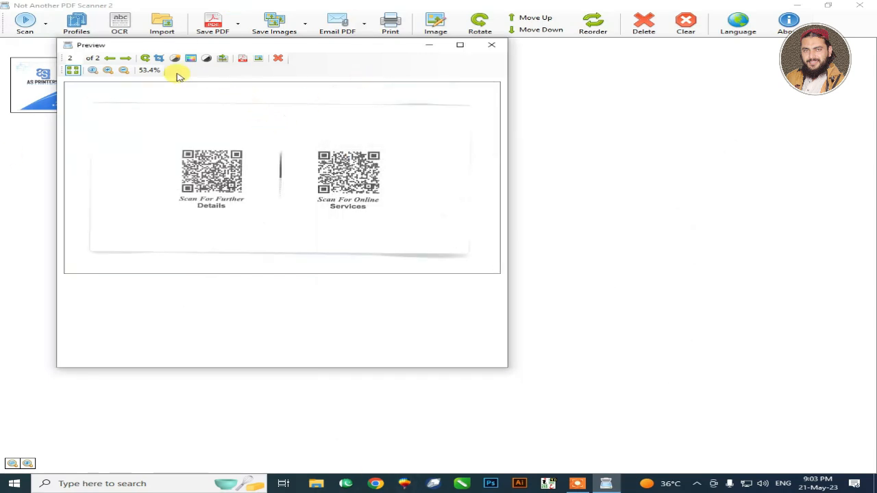
# Step: Close the QR code scan's preview and select that scan among the thumbnails
pyautogui.click(490, 44)
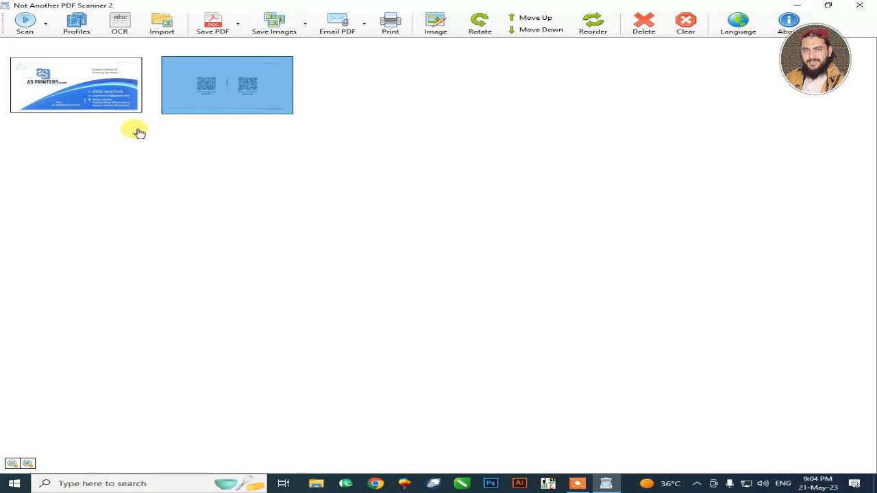
pyautogui.click(113, 109)
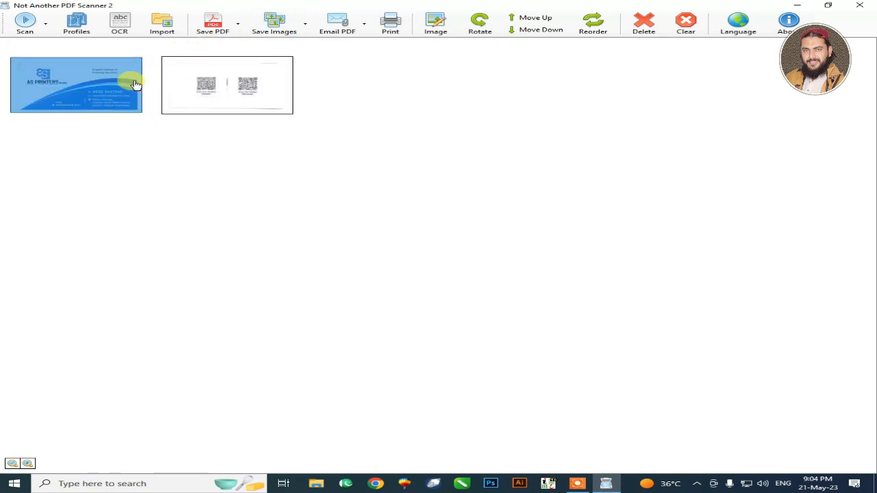
pyautogui.click(177, 84)
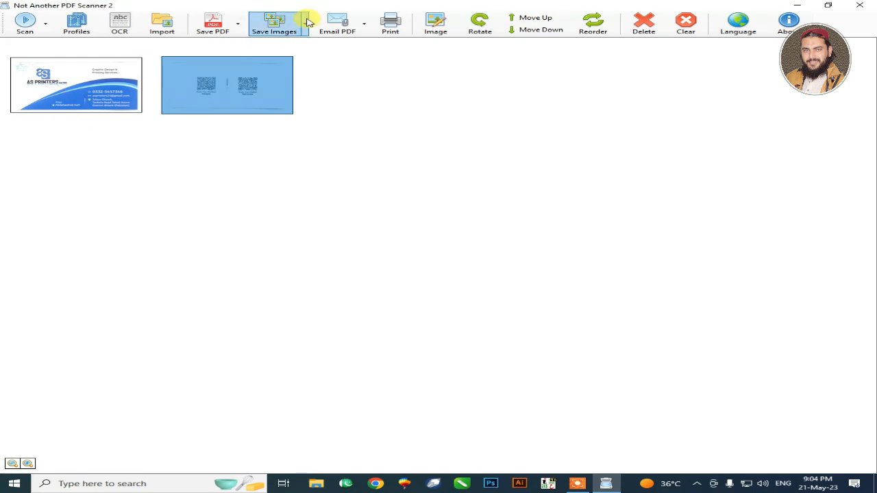
# Step: Save both scans as JPEG images under the file name 1 in a new Desktop folder named try
pyautogui.click(290, 32)
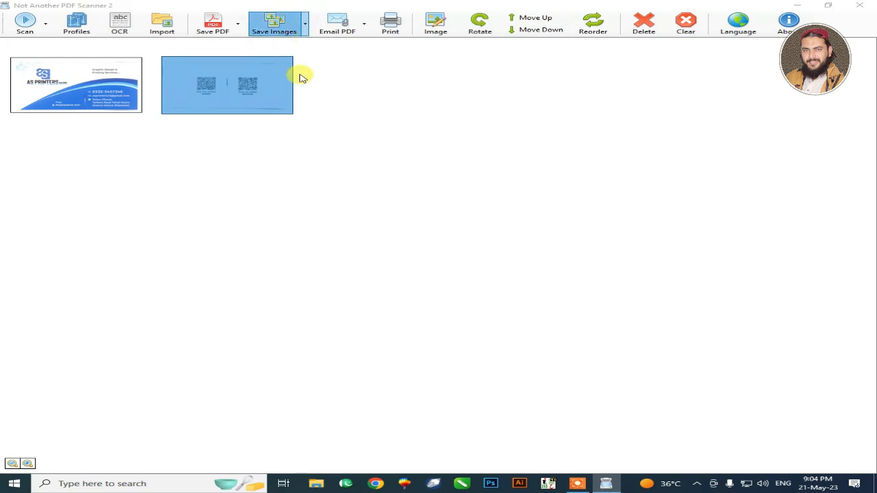
pyautogui.click(68, 96)
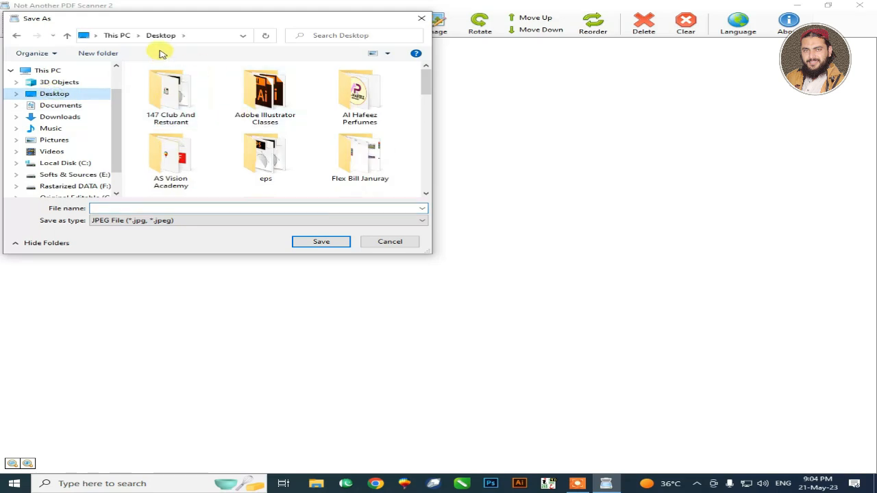
pyautogui.click(112, 55)
pyautogui.write('try')
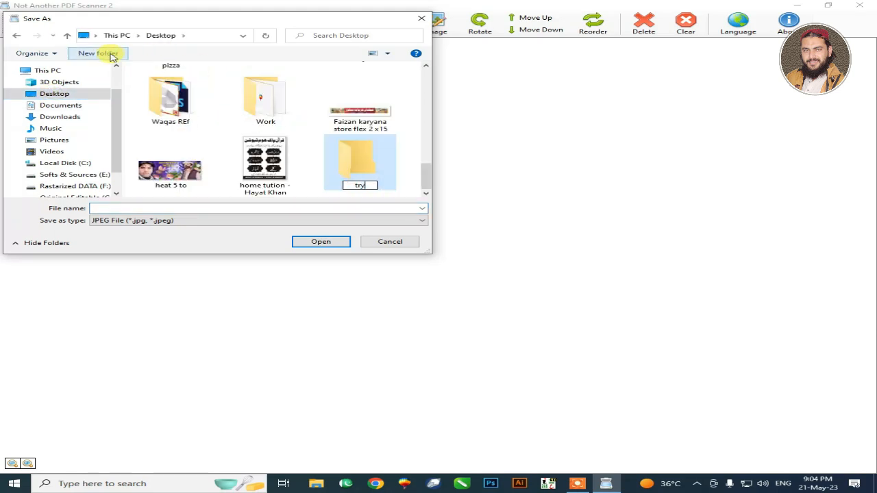
pyautogui.press('Return')
pyautogui.press('Return')
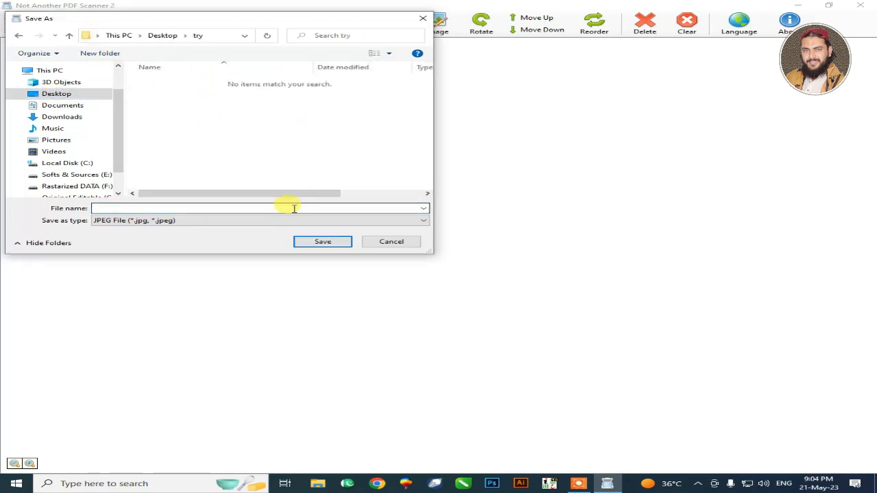
pyautogui.write('1')
pyautogui.press('Return')
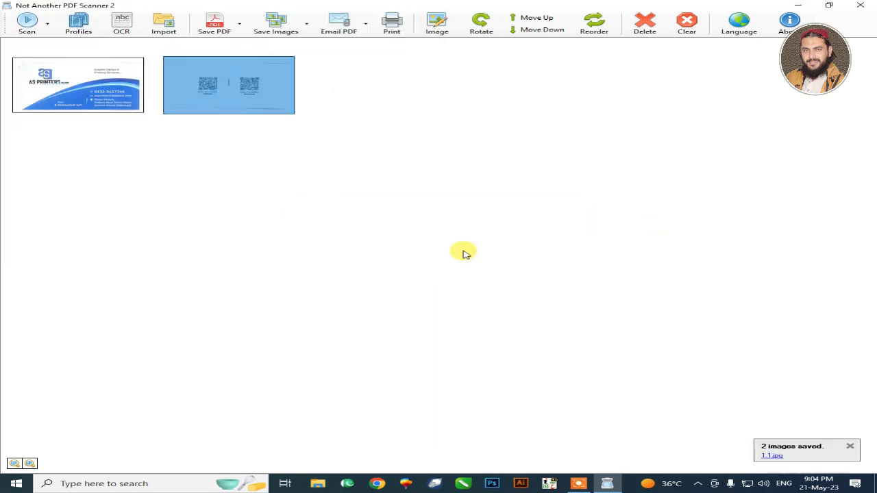
# Step: Open the saved images 1.1 and 1.2 from the try folder to check both card sides, and close the viewer and folder
pyautogui.rightClick(775, 457)
pyautogui.click(795, 468)
pyautogui.click(223, 129)
pyautogui.doubleClick(226, 130)
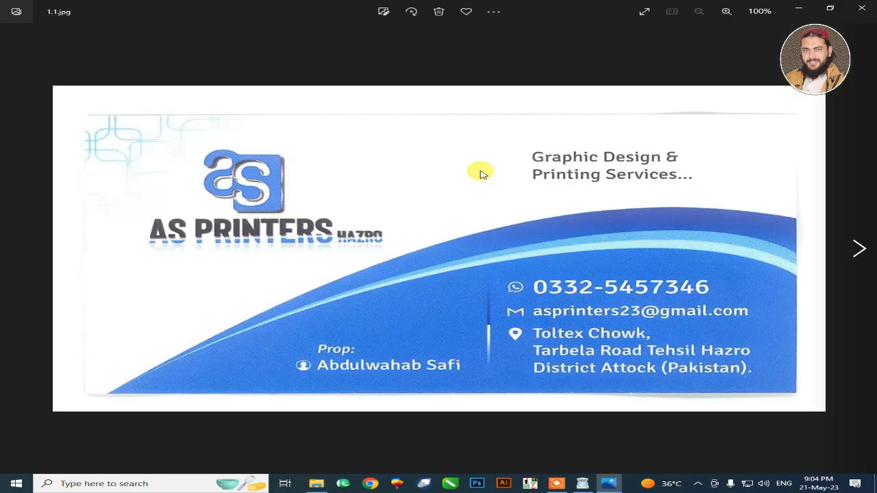
pyautogui.press('Right')
pyautogui.click(861, 7)
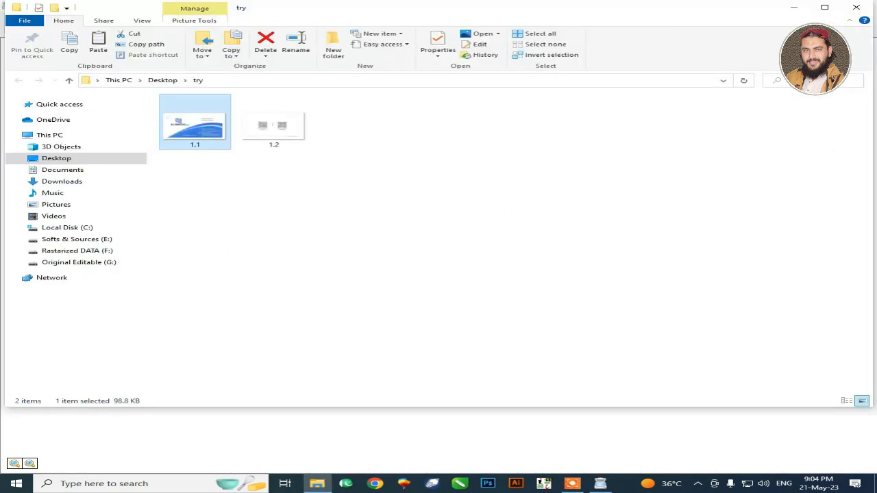
pyautogui.click(860, 7)
# Step: Save both scans together as a PDF named 2 in the try folder
pyautogui.click(282, 197)
pyautogui.click(122, 138)
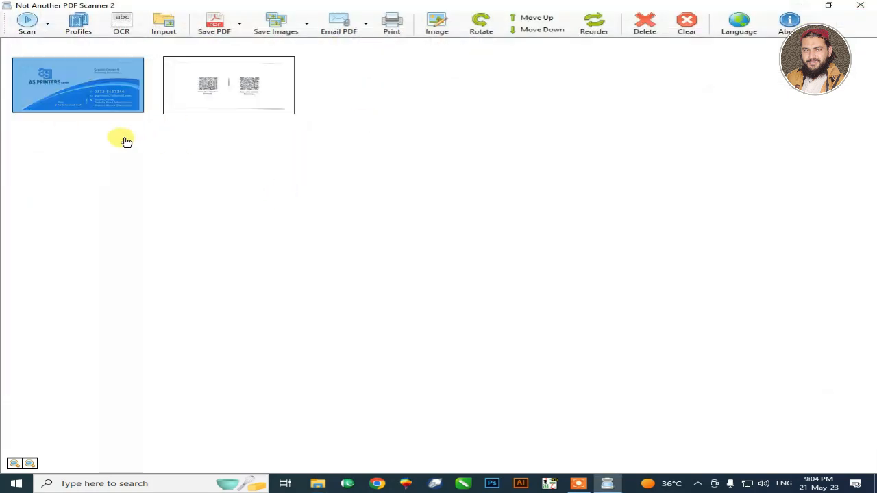
pyautogui.click(217, 32)
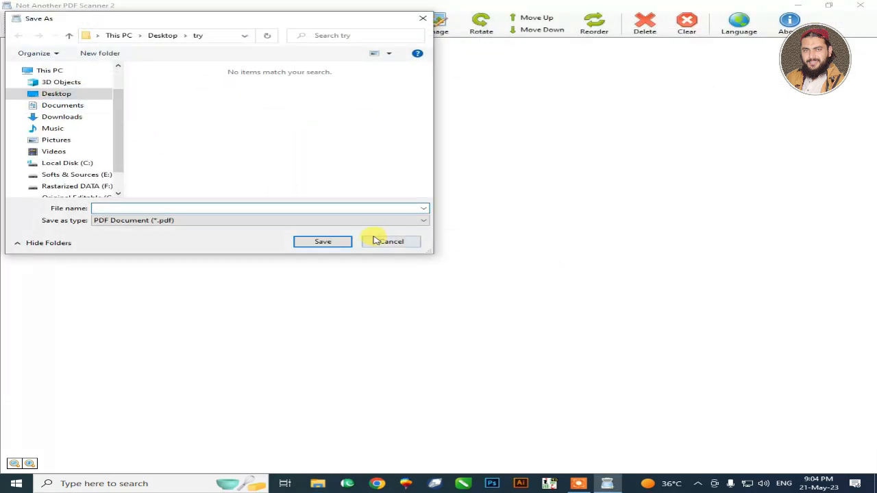
pyautogui.write('2')
pyautogui.press('Return')
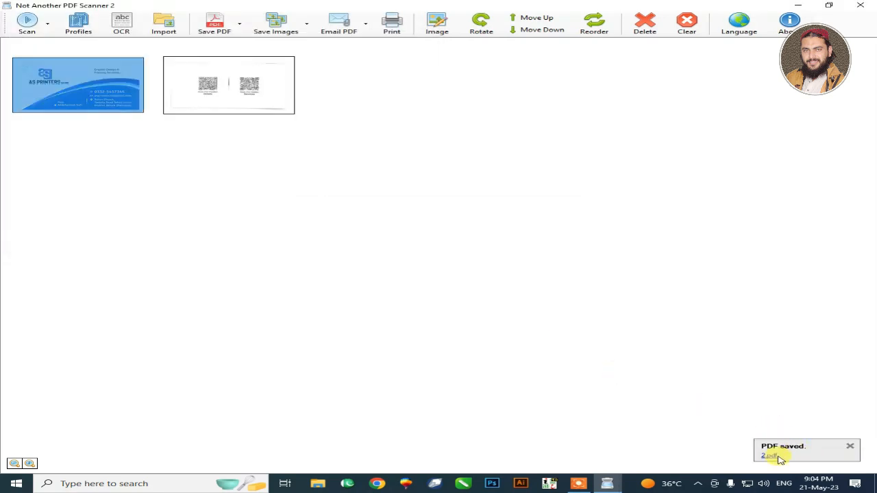
# Step: Open the PDF named 2 from the try folder, zoom in to inspect both card sides, and close it
pyautogui.click(778, 464)
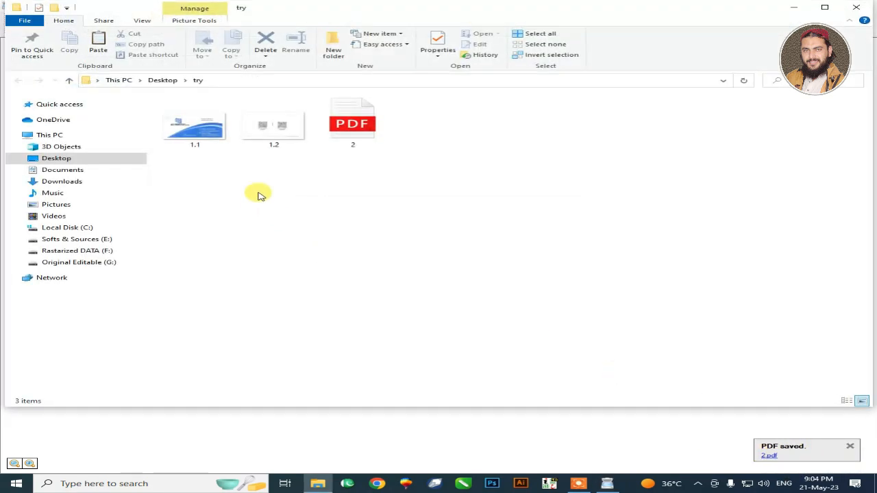
pyautogui.click(364, 141)
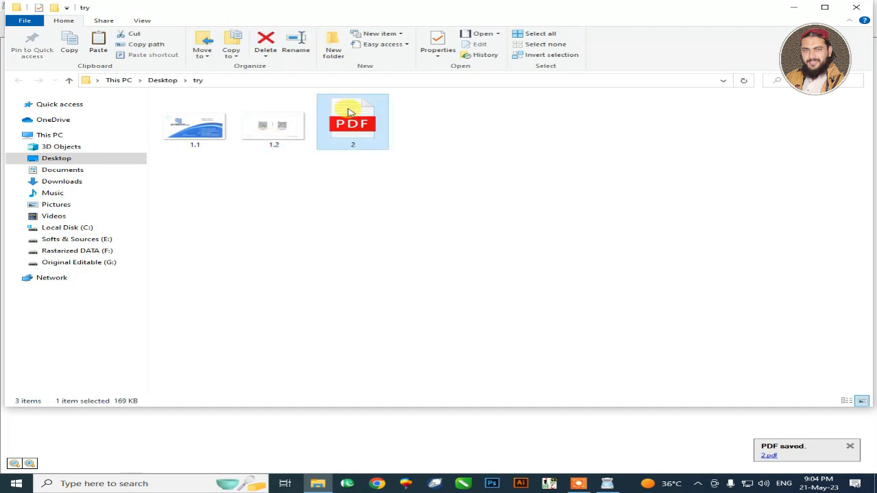
pyautogui.doubleClick(350, 112)
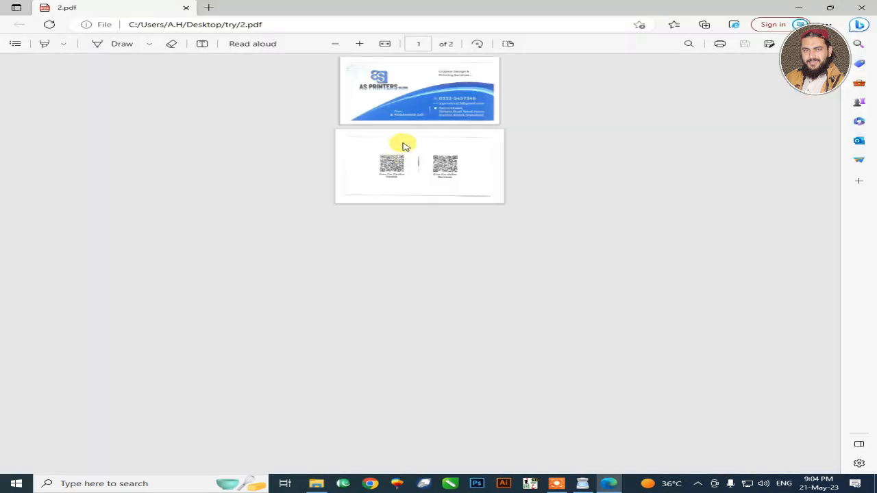
pyautogui.scroll(5, 517, 216)
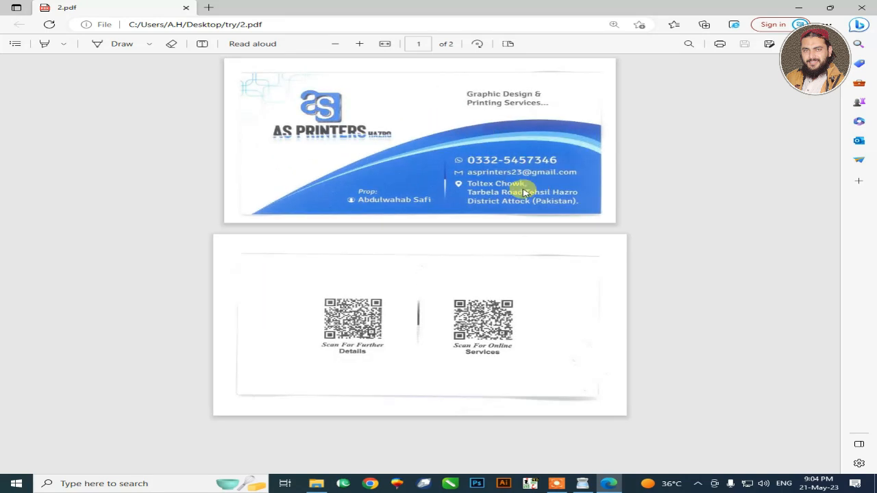
pyautogui.click(861, 7)
pyautogui.doubleClick(355, 151)
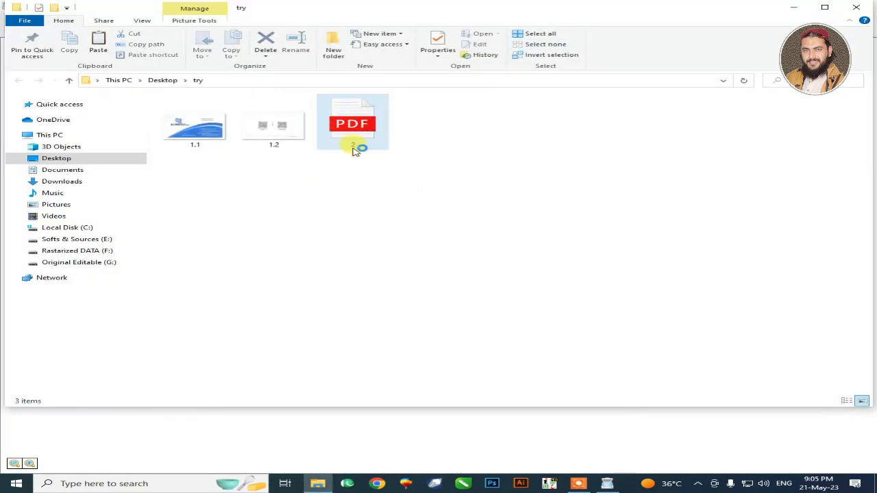
# Step: Save only the first scan, the card front, as a PDF named 6 in the try folder
pyautogui.click(63, 85)
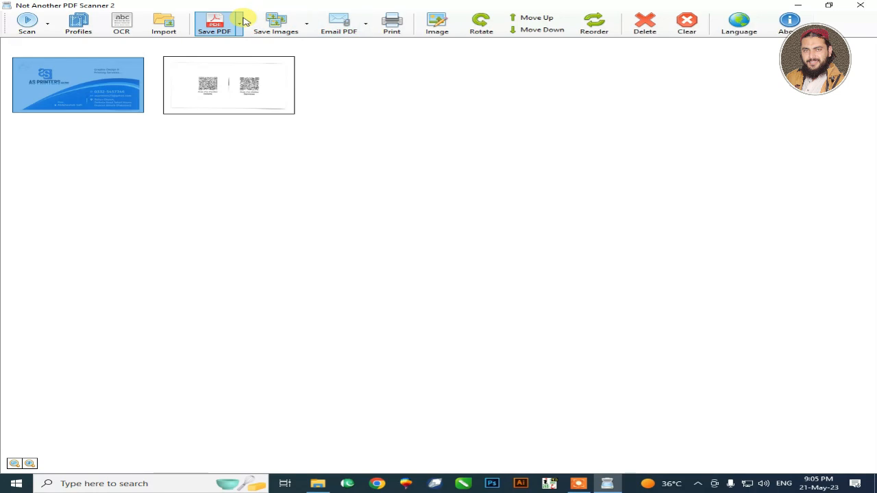
pyautogui.click(243, 21)
pyautogui.click(234, 52)
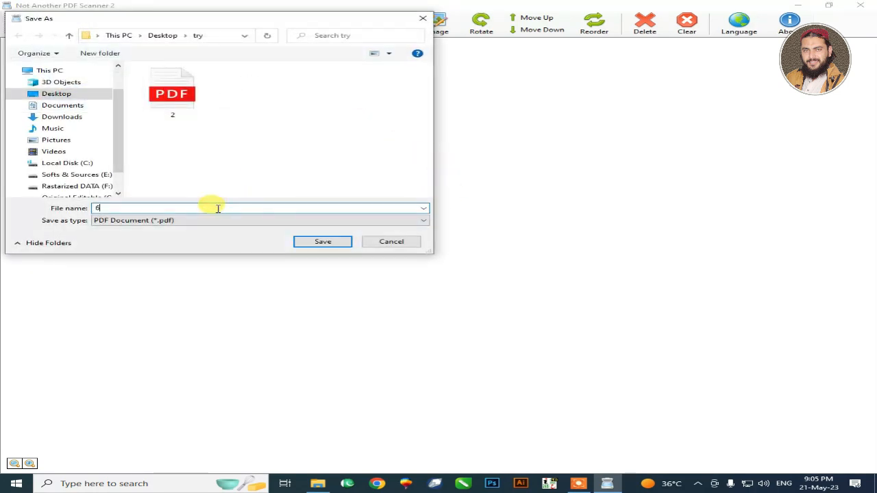
pyautogui.write('6')
pyautogui.press('Return')
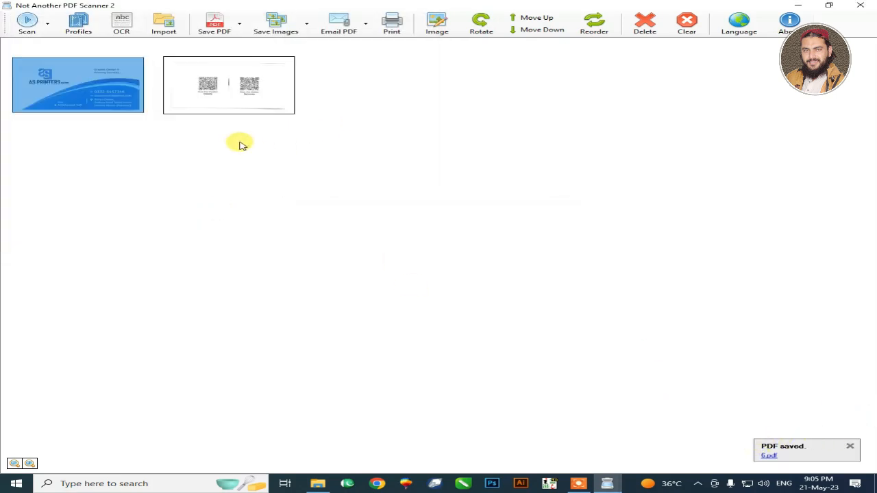
# Step: Import the PDF named 6 from the try folder into the scan list
pyautogui.click(163, 23)
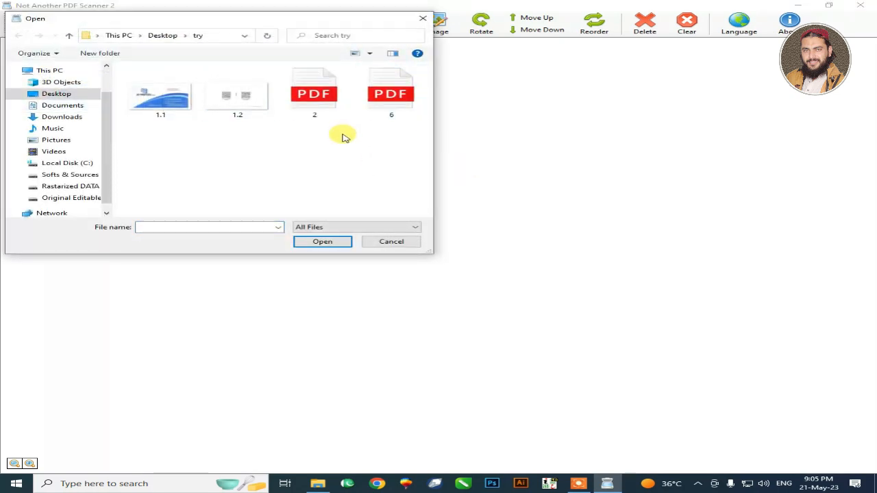
pyautogui.doubleClick(373, 109)
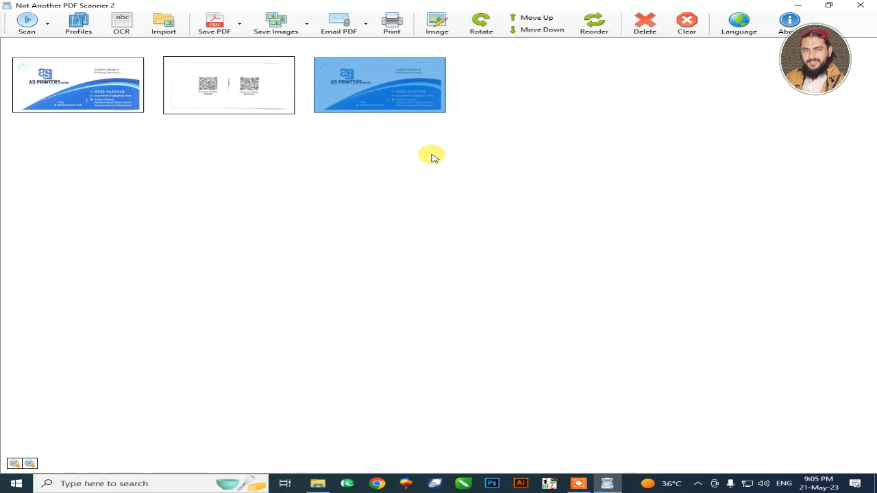
# Step: Confirm the OCR setup for making PDFs searchable, with English as the OCR language
pyautogui.click(130, 31)
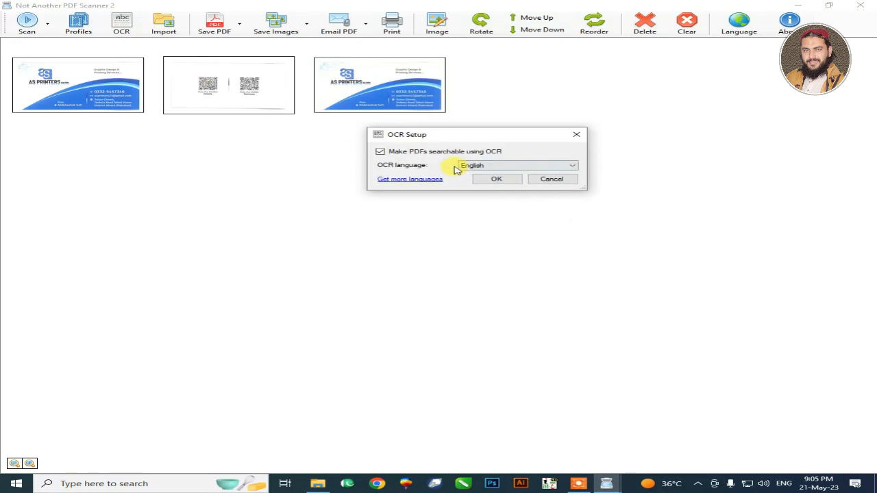
pyautogui.click(483, 166)
pyautogui.click(479, 174)
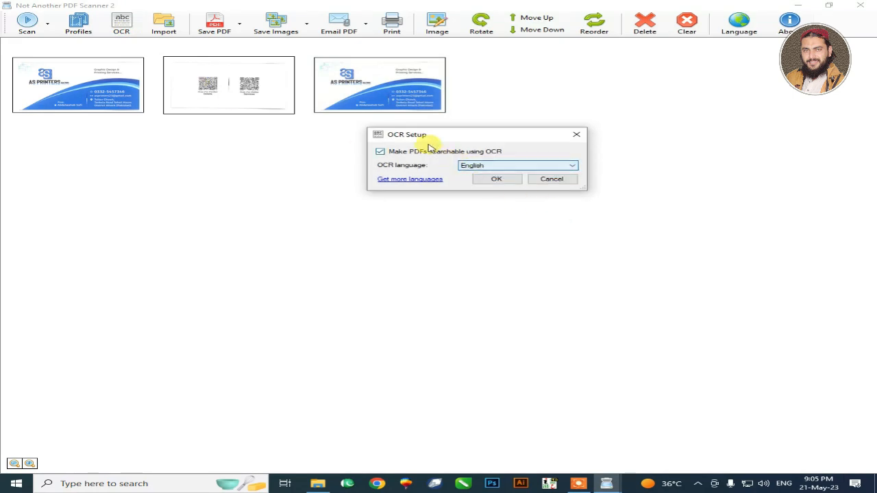
pyautogui.click(498, 179)
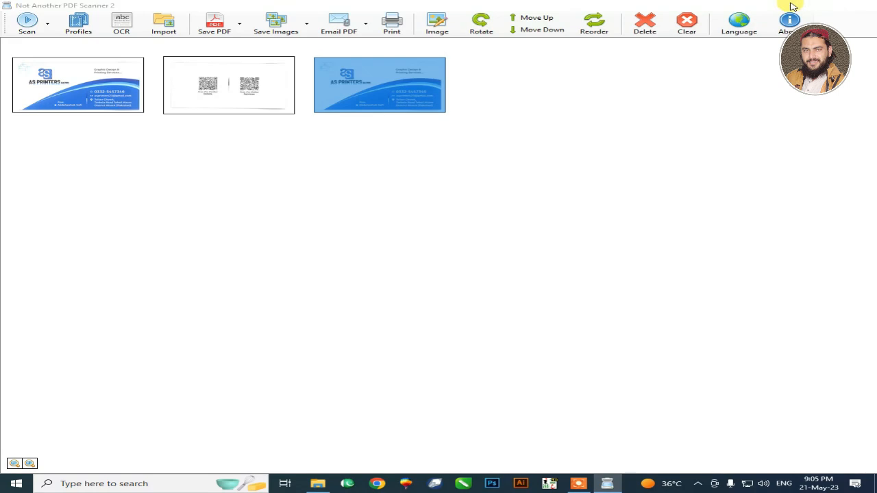
# Step: Switch to the try folder and open the PDF named 6 in Google Chrome
pyautogui.click(792, 6)
pyautogui.click(352, 126)
pyautogui.click(425, 148)
pyautogui.moveTo(425, 148); pyautogui.dragTo(411, 405)
pyautogui.click(378, 482)
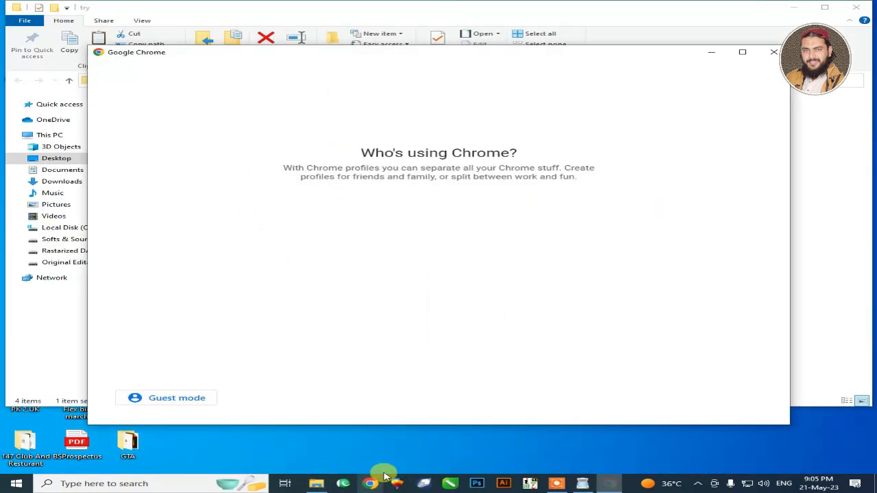
pyautogui.click(500, 277)
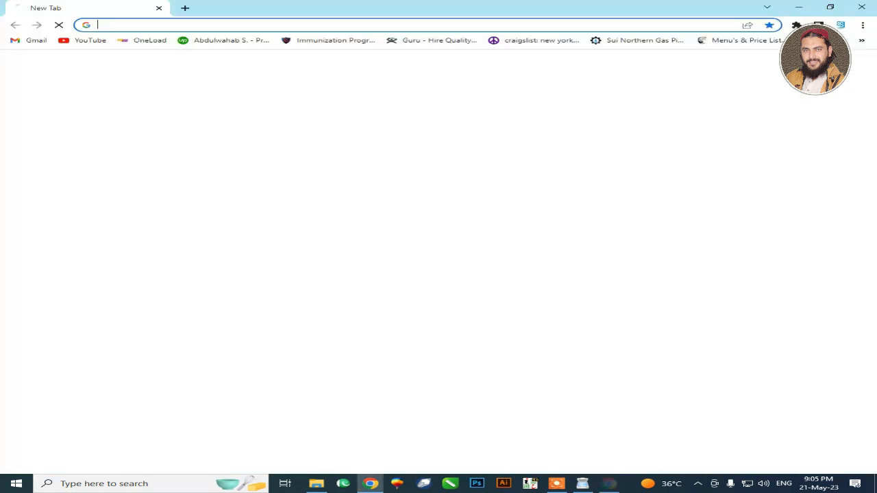
pyautogui.click(802, 6)
pyautogui.moveTo(438, 137); pyautogui.dragTo(347, 263)
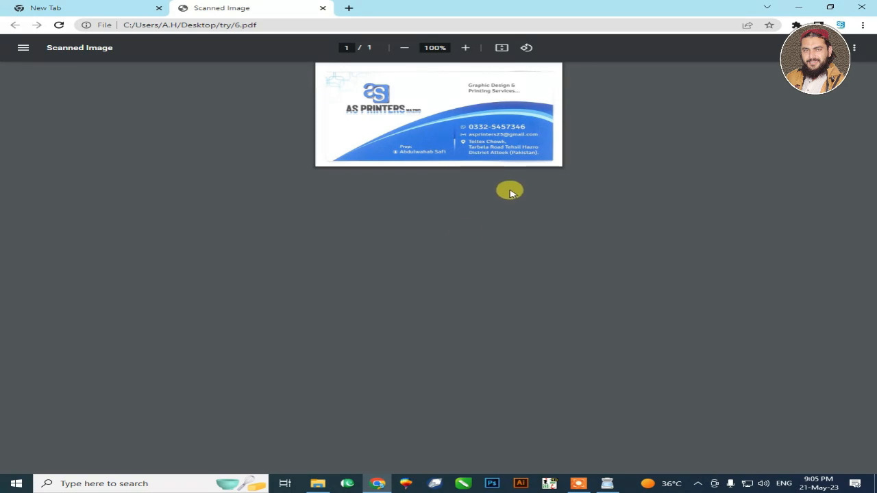
# Step: Zoom in on the card, test selecting the text "Graphic Design & Printing Services...", and return to NAPS2
pyautogui.keyDown('ctrl'); pyautogui.scroll(5, 507, 185); pyautogui.keyUp('ctrl')
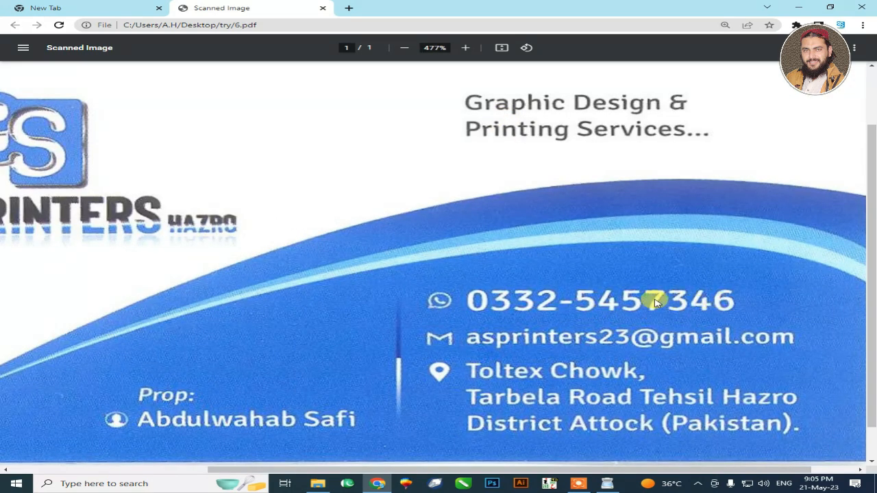
pyautogui.moveTo(595, 97); pyautogui.dragTo(548, 96)
pyautogui.moveTo(467, 101); pyautogui.dragTo(715, 131)
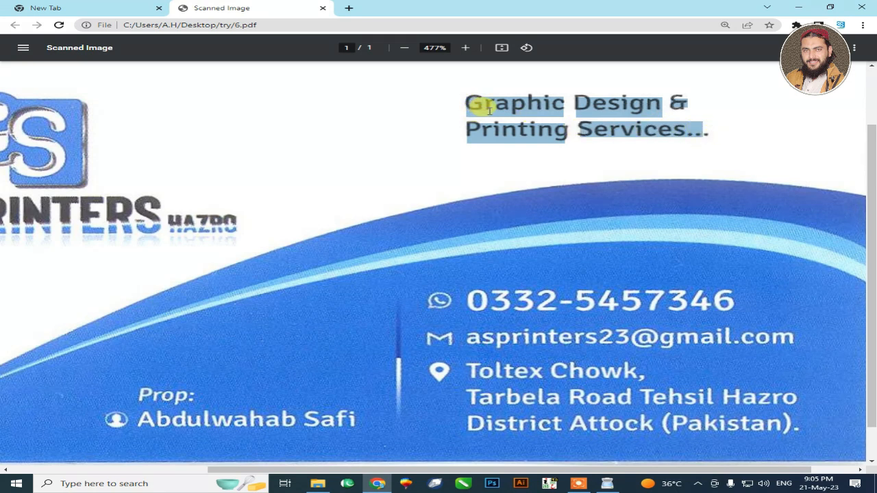
pyautogui.click(191, 24)
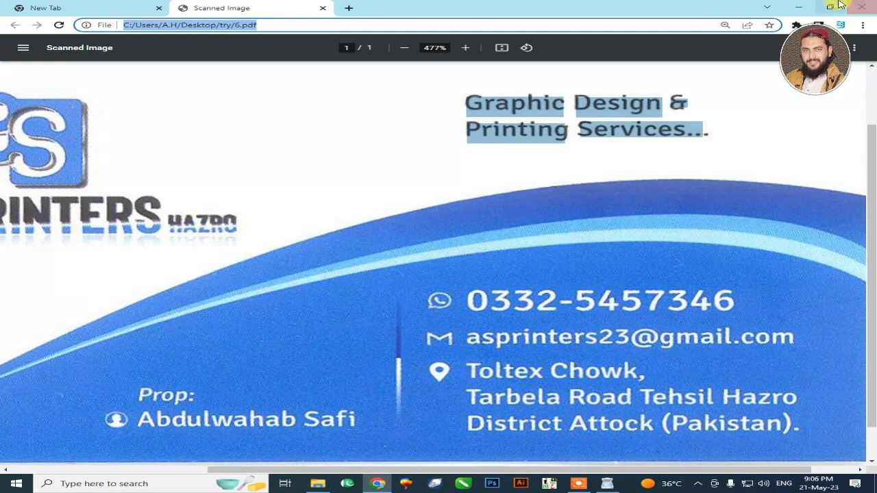
pyautogui.click(799, 7)
pyautogui.click(607, 484)
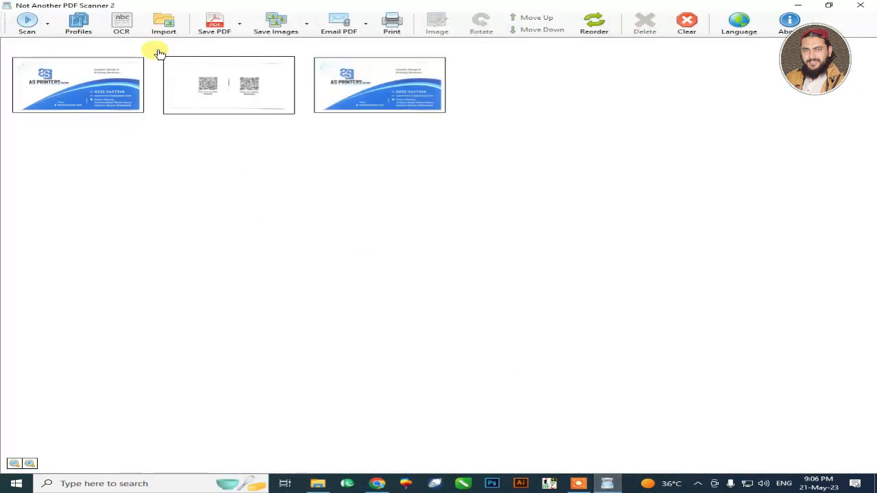
# Step: Clear all scans from the list and confirm the removal
pyautogui.click(681, 36)
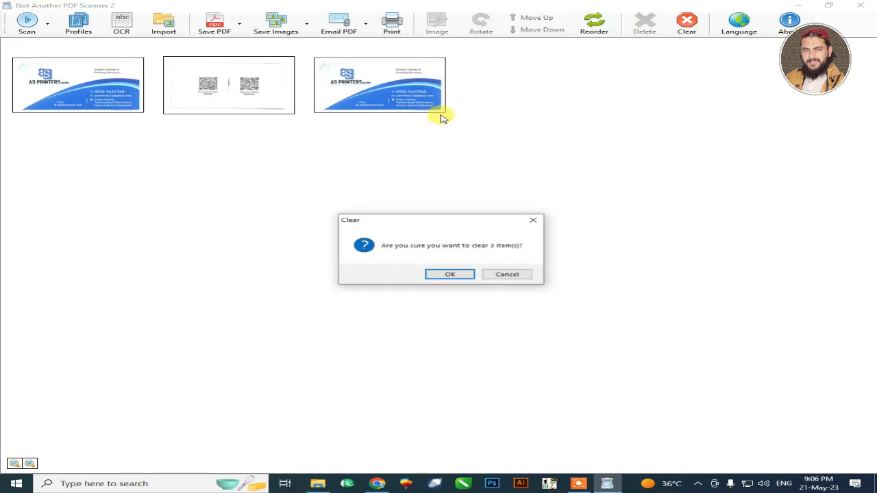
pyautogui.click(466, 274)
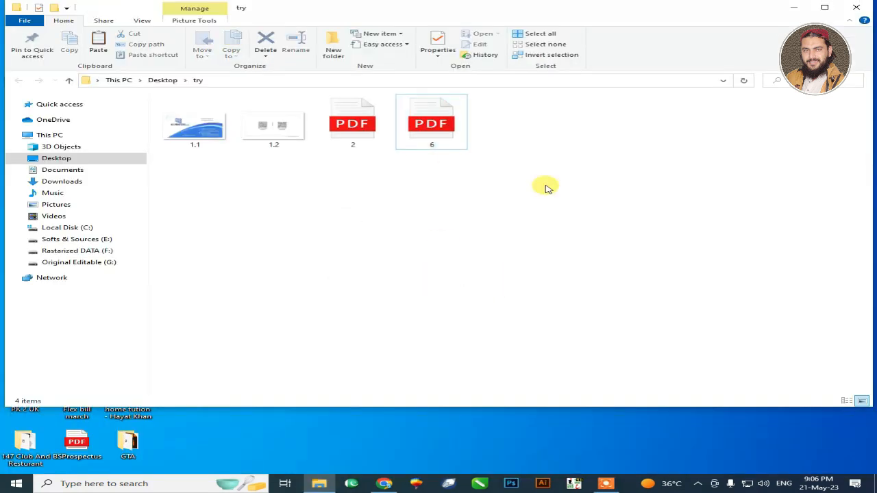
# Step: Delete the try folder from the Desktop in File Explorer and close the window
pyautogui.hotkey('alt', 'Up')
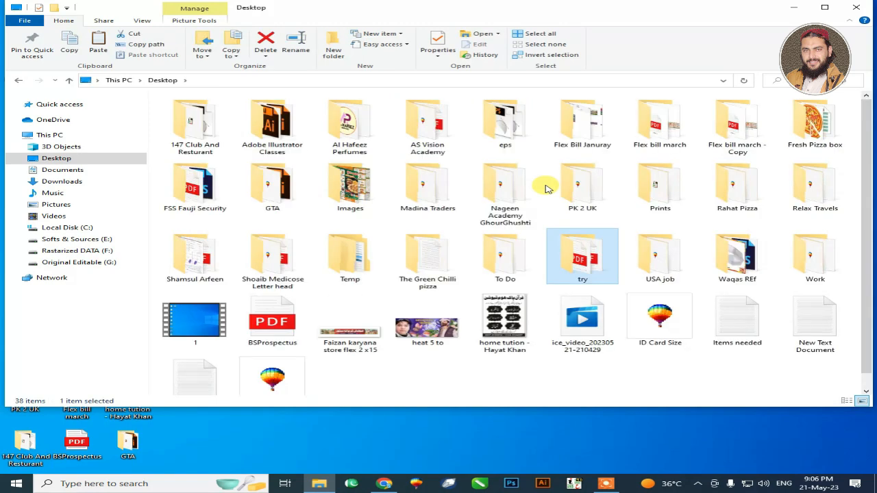
pyautogui.press('Delete')
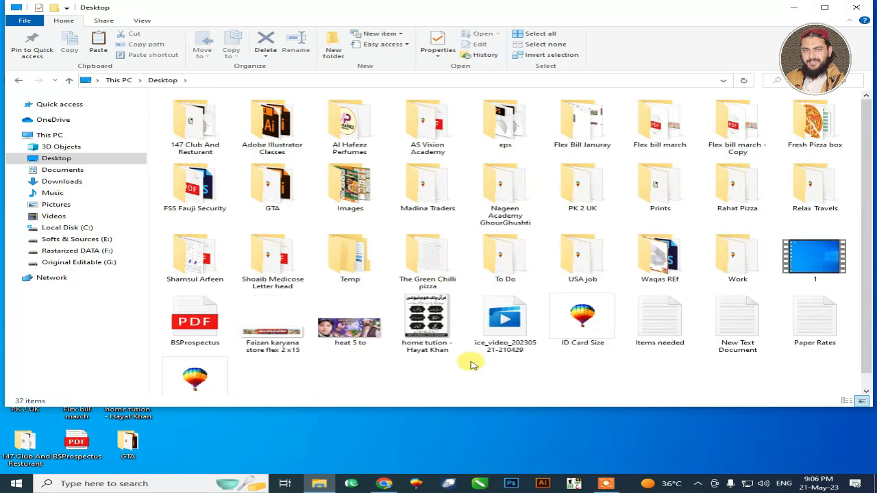
pyautogui.hotkey('alt', 'F4')
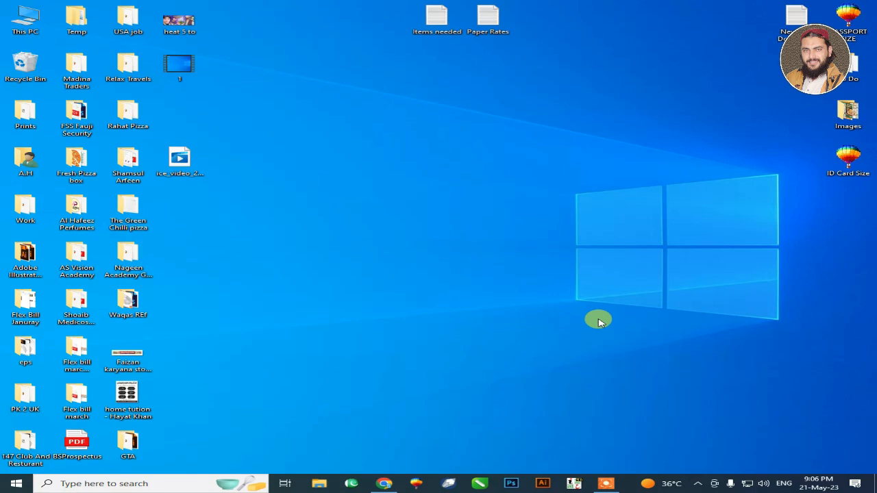